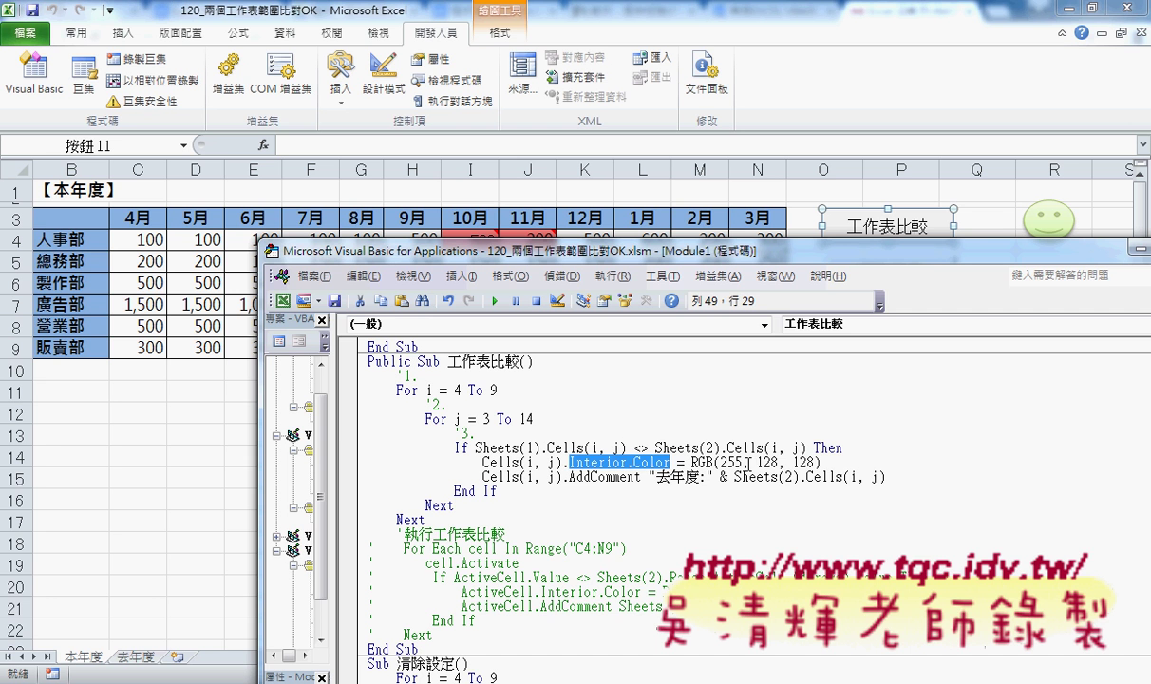
Highlight the RGB(255, 128, 128) pink-fill values in the 工作表比較 macro code
drag(821, 462, 692, 463)
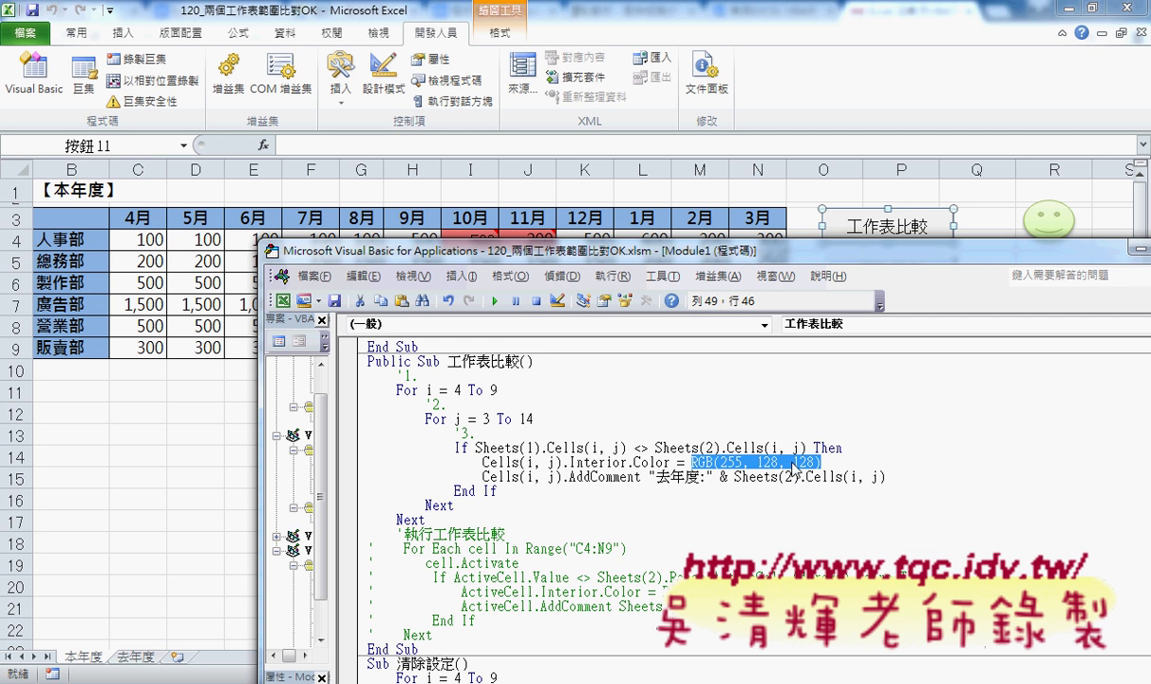
click(66, 40)
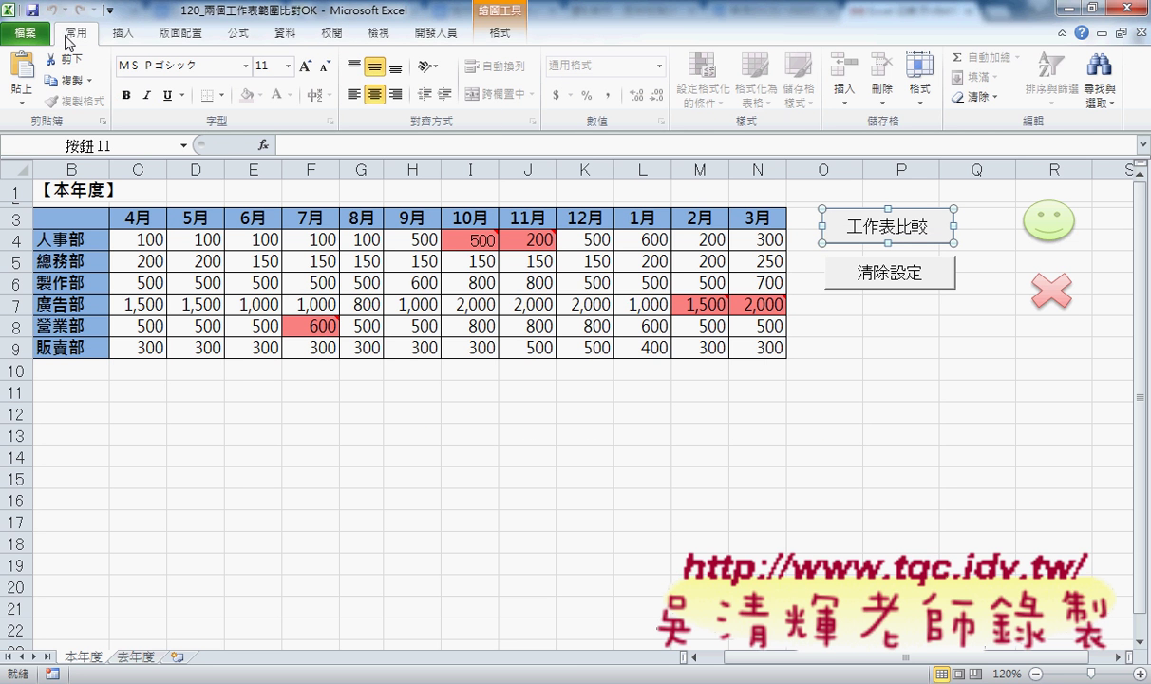
click(472, 240)
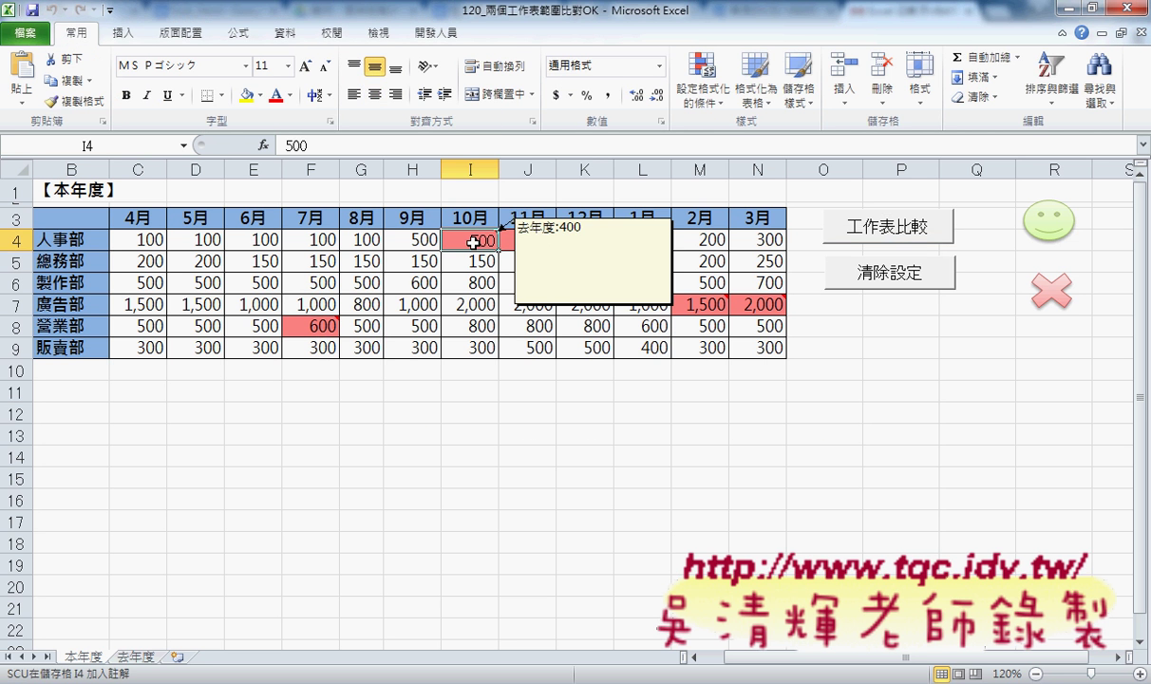
click(261, 96)
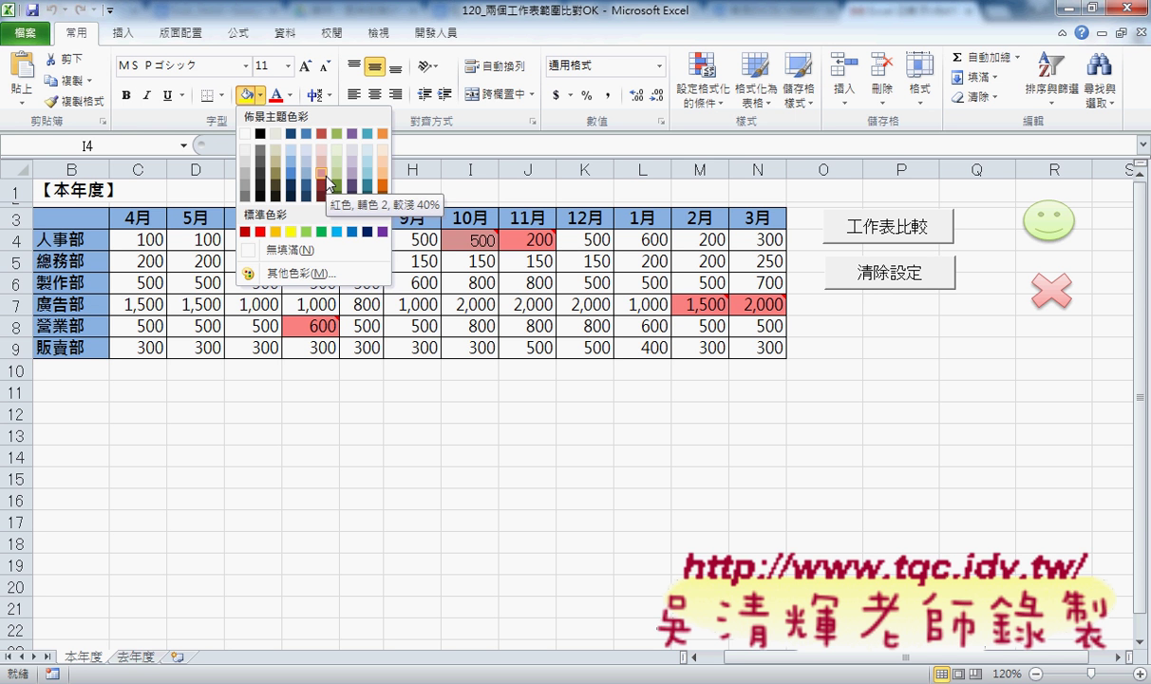
click(312, 270)
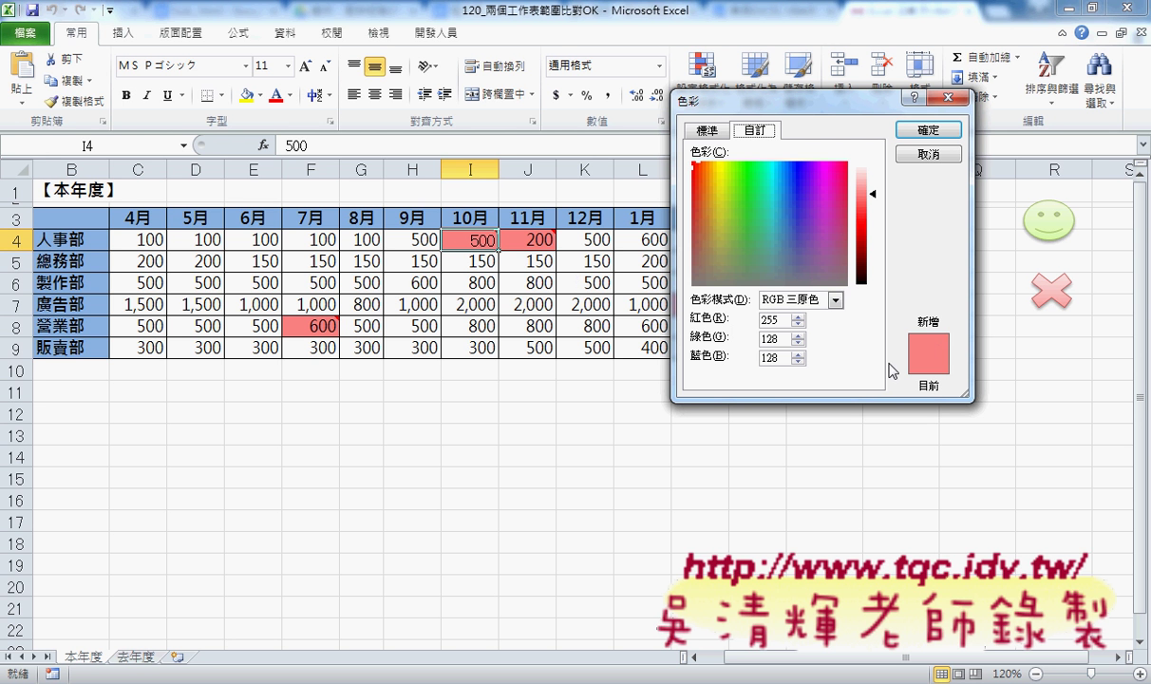
double_click(771, 321)
double_click(792, 340)
click(927, 130)
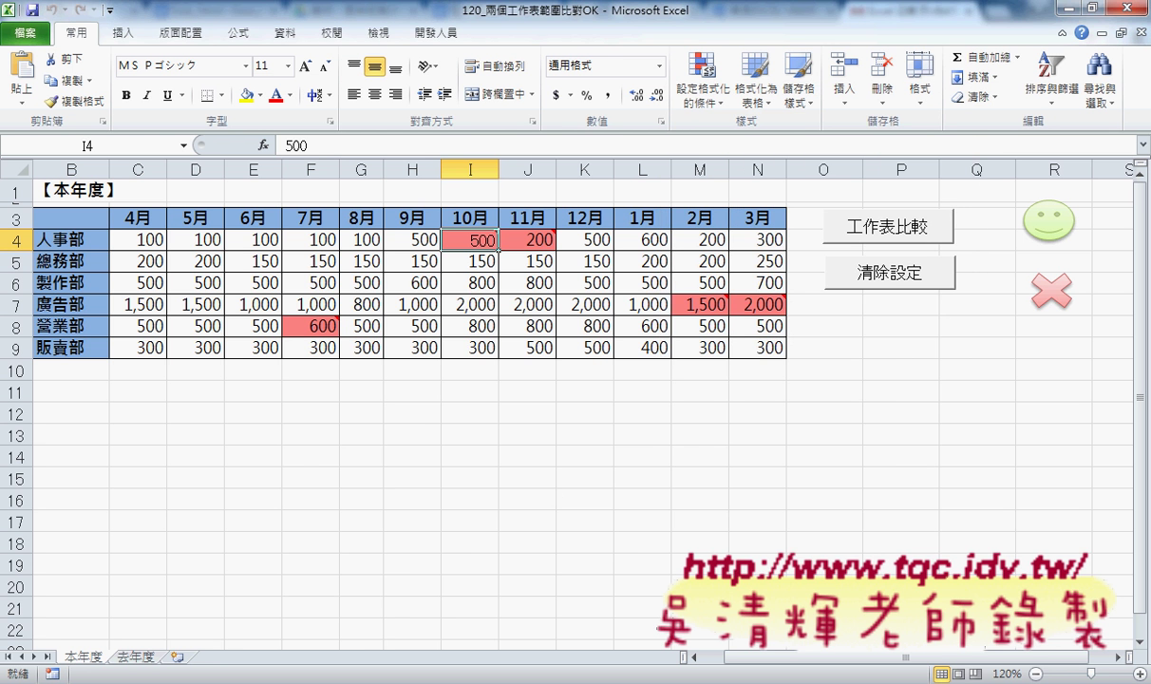
Back in the 工作表比較 code, highlight the Interior.Color pink-fill statement and the AddComment call
key(alt+F11)
mouse_move(823, 462)
mouse_down()
mouse_move(525, 477)
mouse_move(484, 465)
mouse_up()
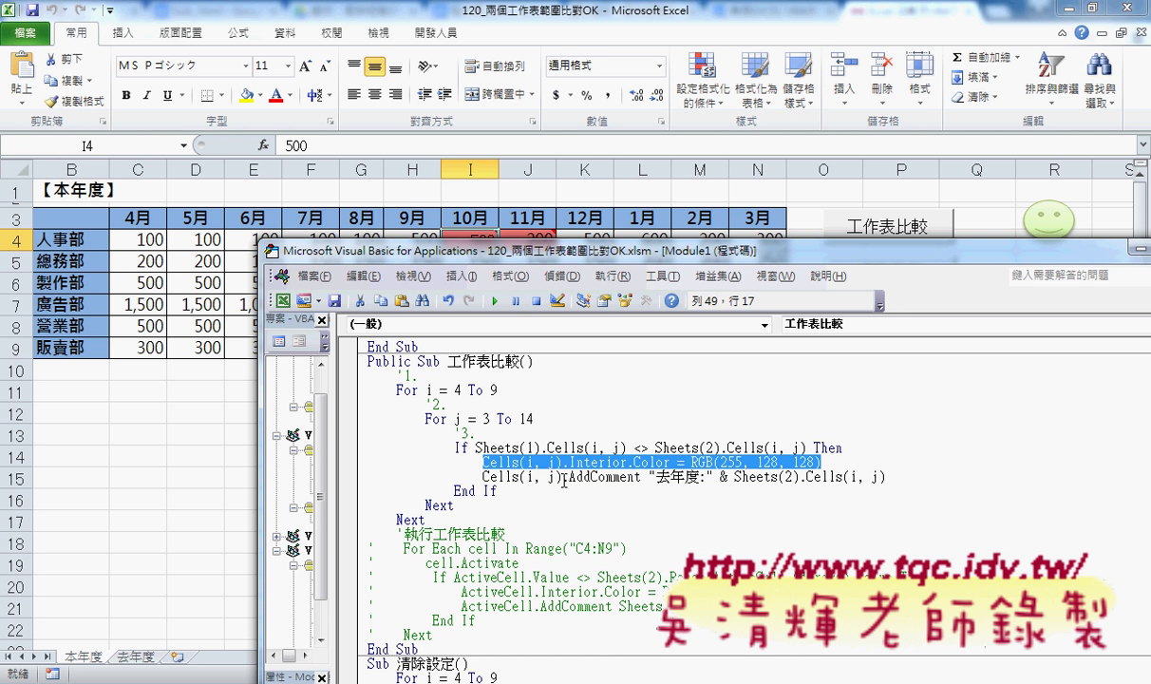
drag(562, 477, 642, 477)
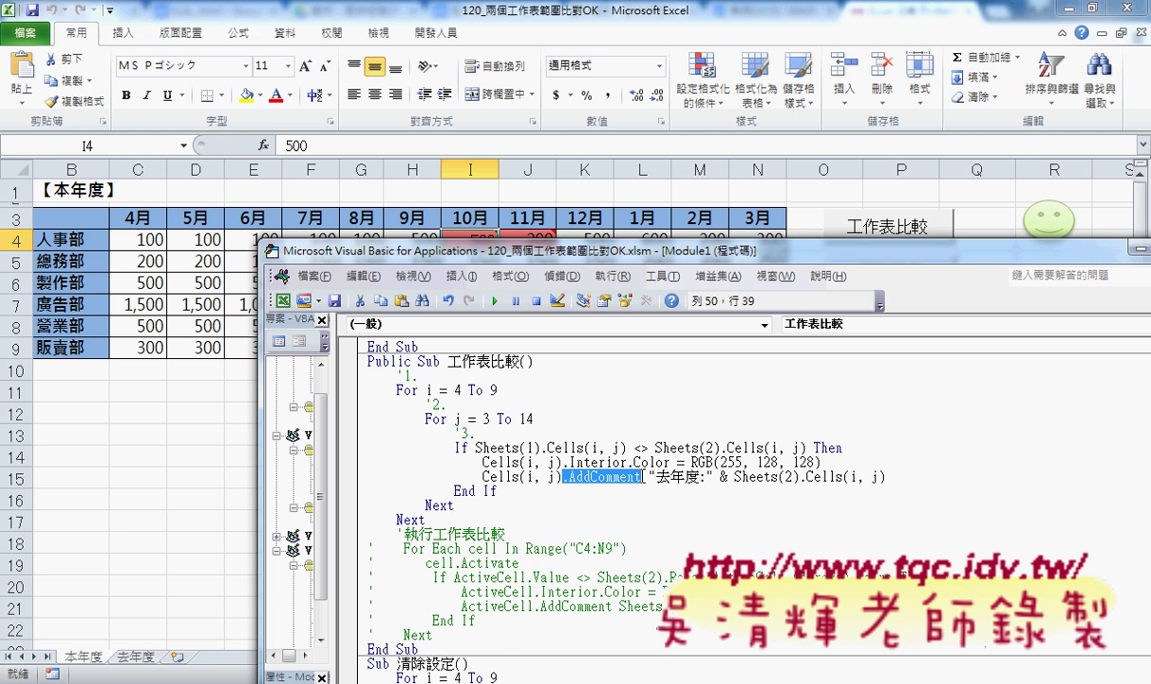
Retype the AddComment part with IntelliSense, then undo to restore the original comment line
drag(886, 476, 732, 476)
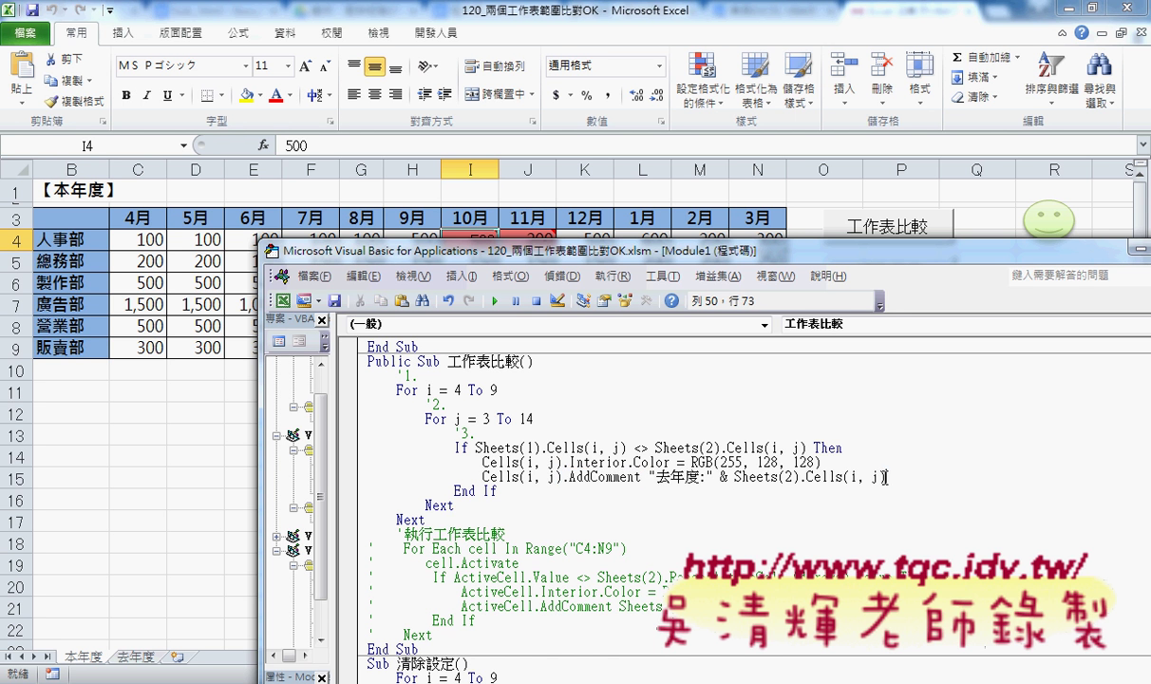
key(shift+Left)
key(shift+Left)
key(shift+Left)
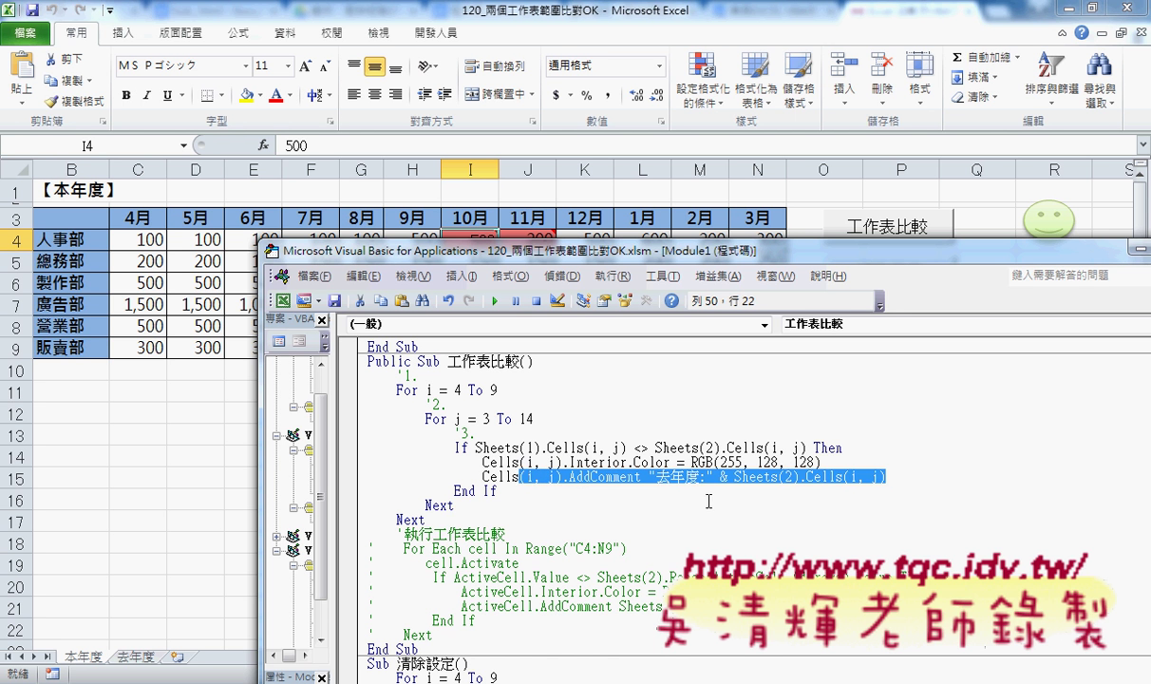
text(.)
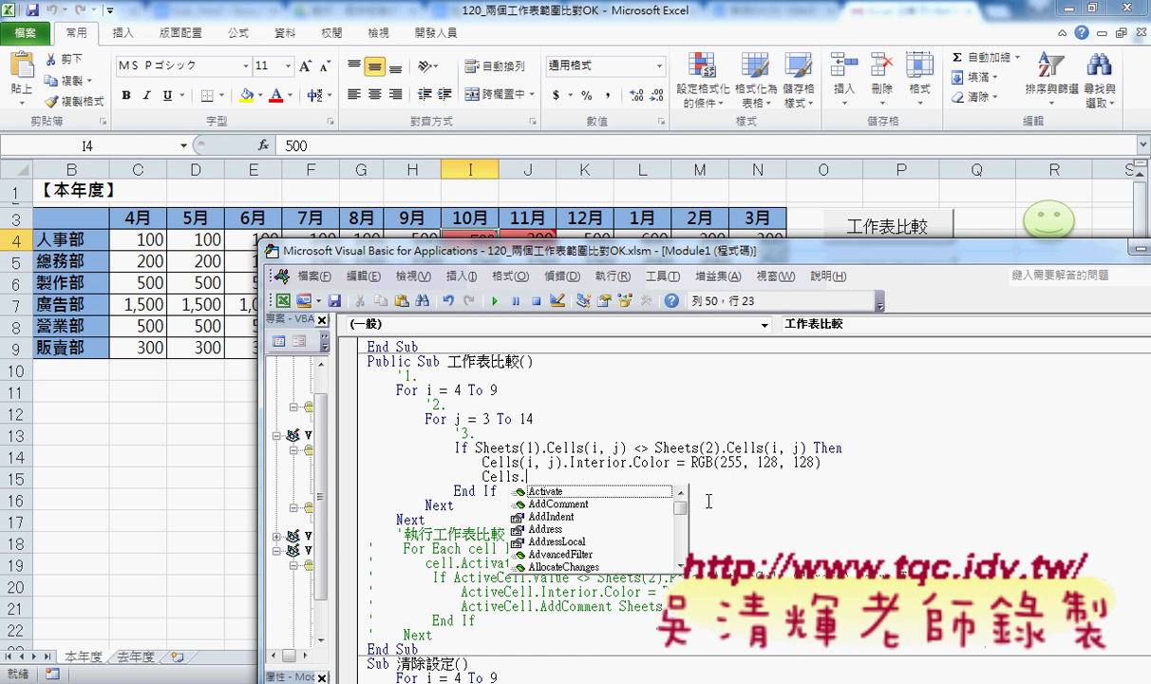
text(a)
key(Down)
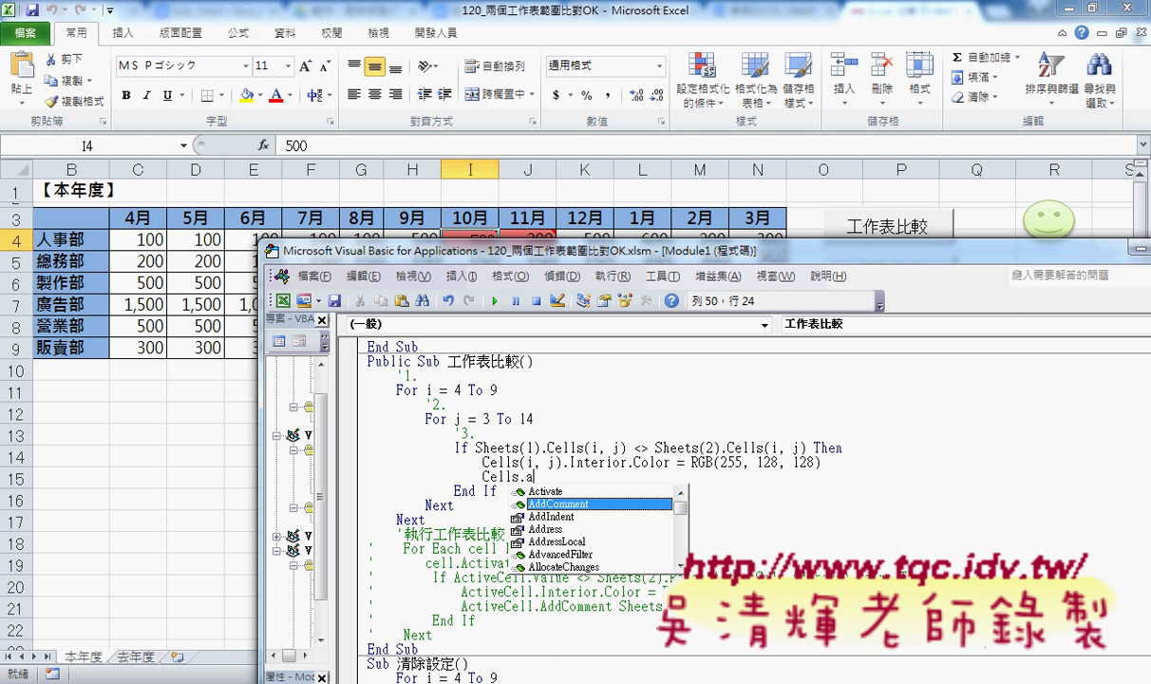
key(ctrl+z)
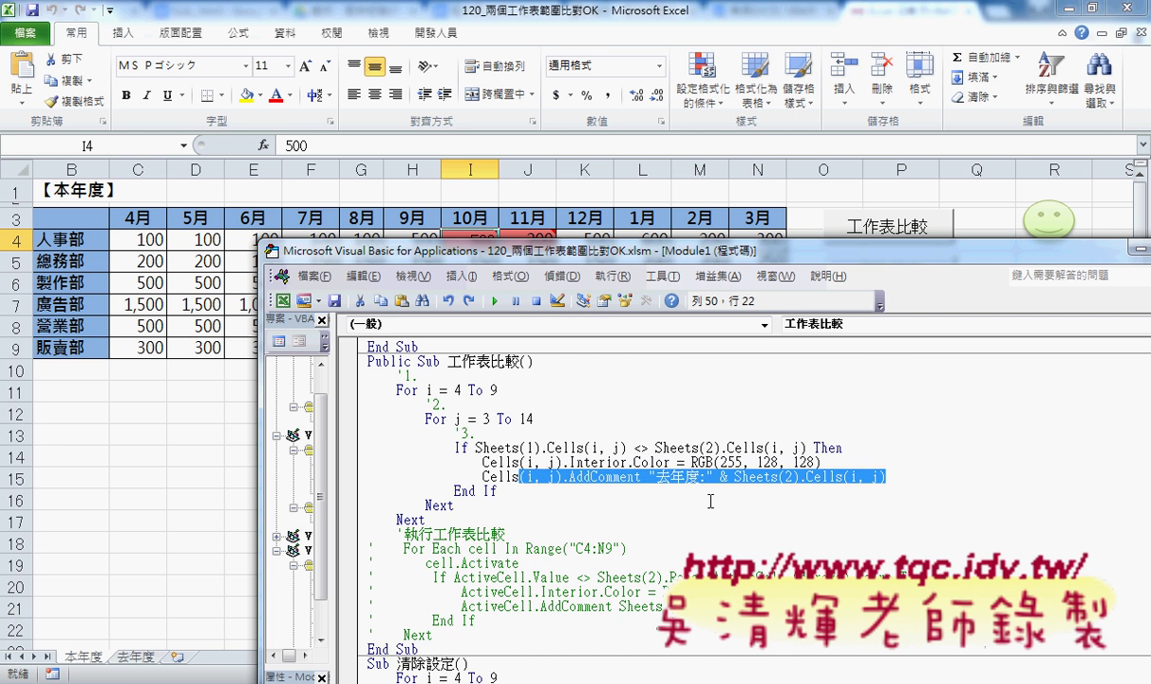
key(Down)
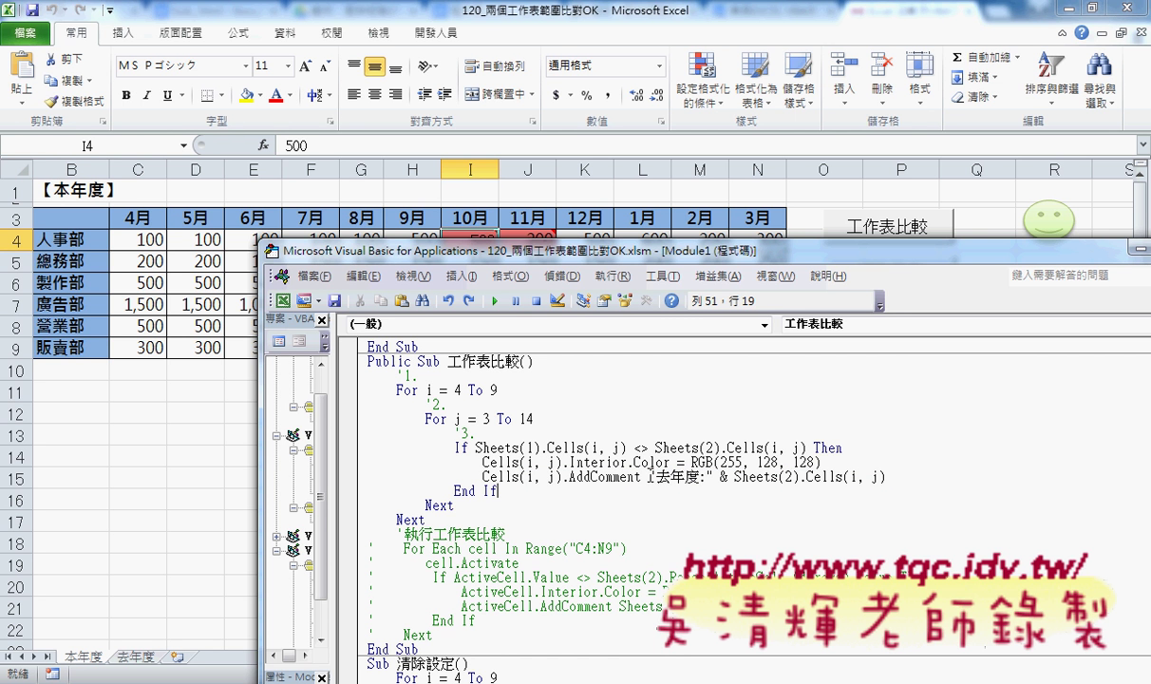
Highlight the comment text's "去年度:" label and the last-year sheet value reference
drag(650, 476, 713, 477)
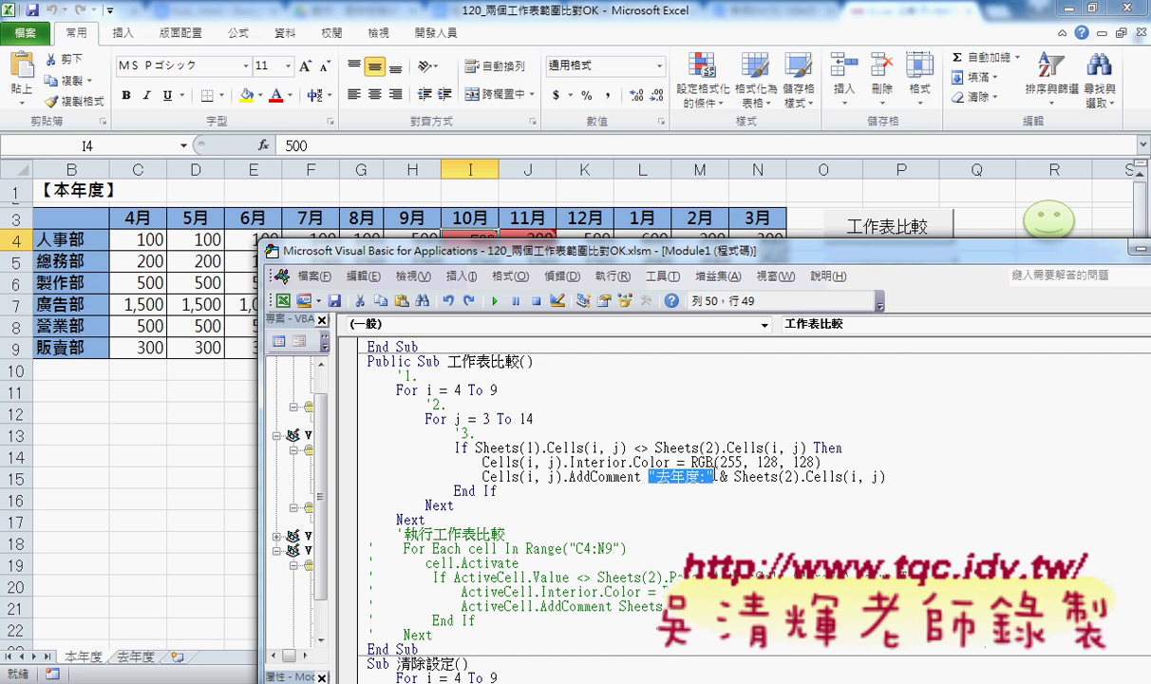
drag(885, 477, 739, 478)
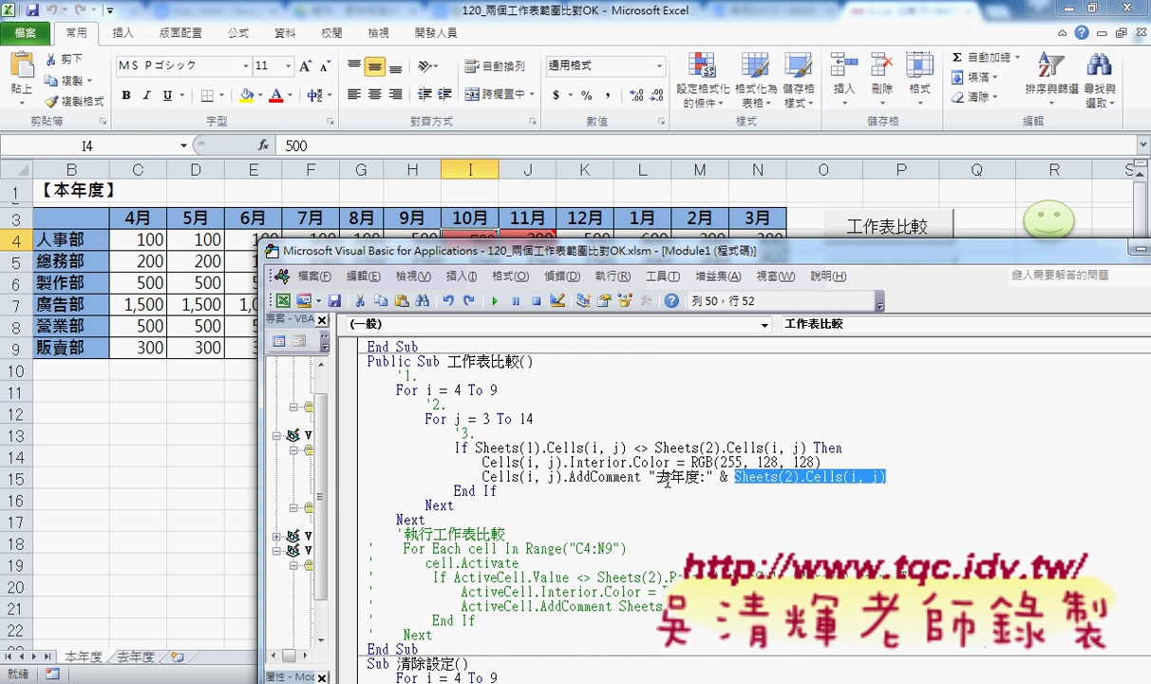
drag(655, 476, 891, 477)
Mark the fill and comment statements inside the If block, then return to the 本年度 worksheet
click(439, 390)
click(439, 421)
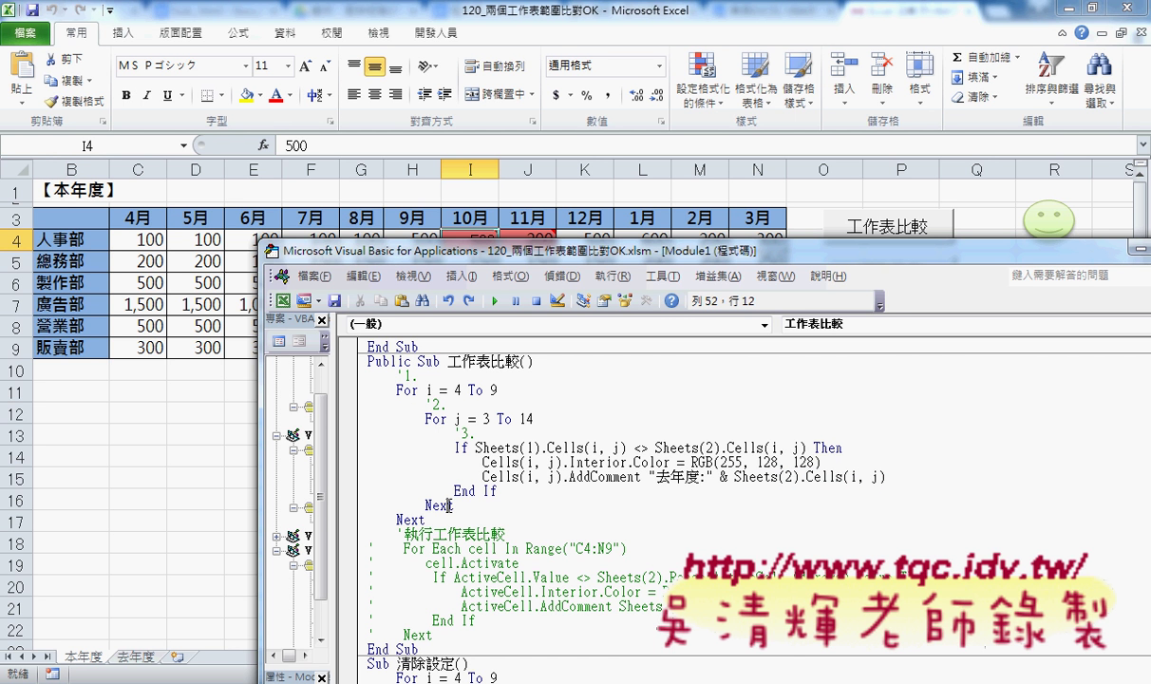
click(462, 448)
click(461, 491)
drag(484, 462, 904, 482)
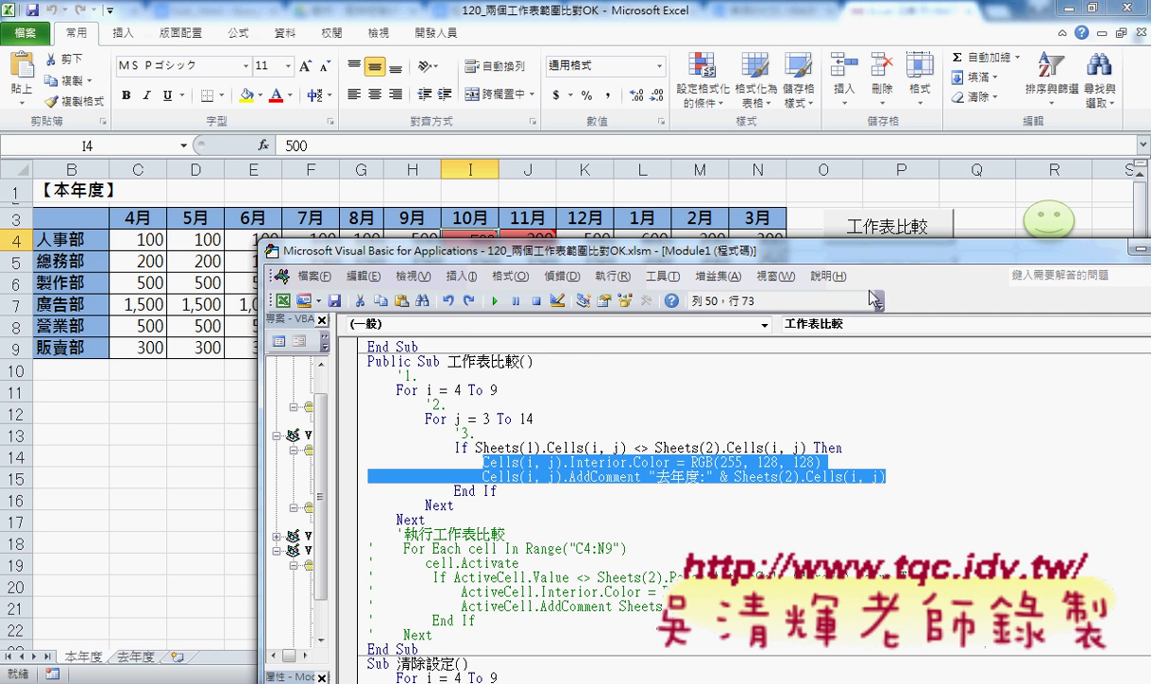
click(807, 189)
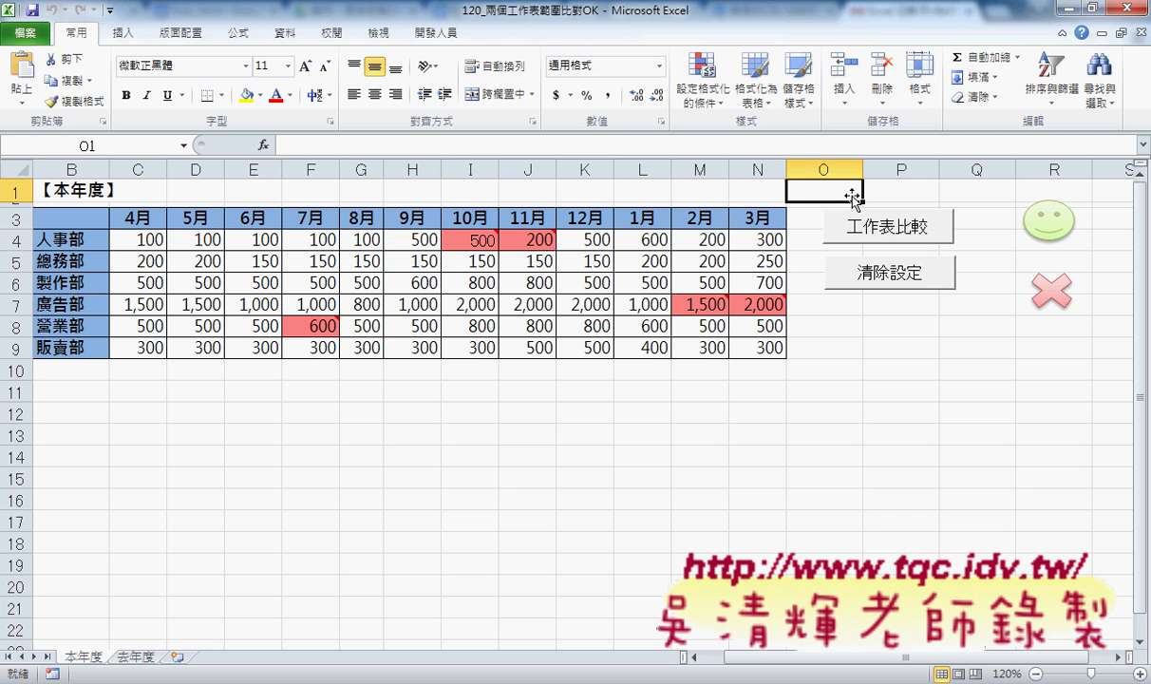
Run 清除設定 to remove the pink fills, then open that button's Assign Macro dialog
click(878, 275)
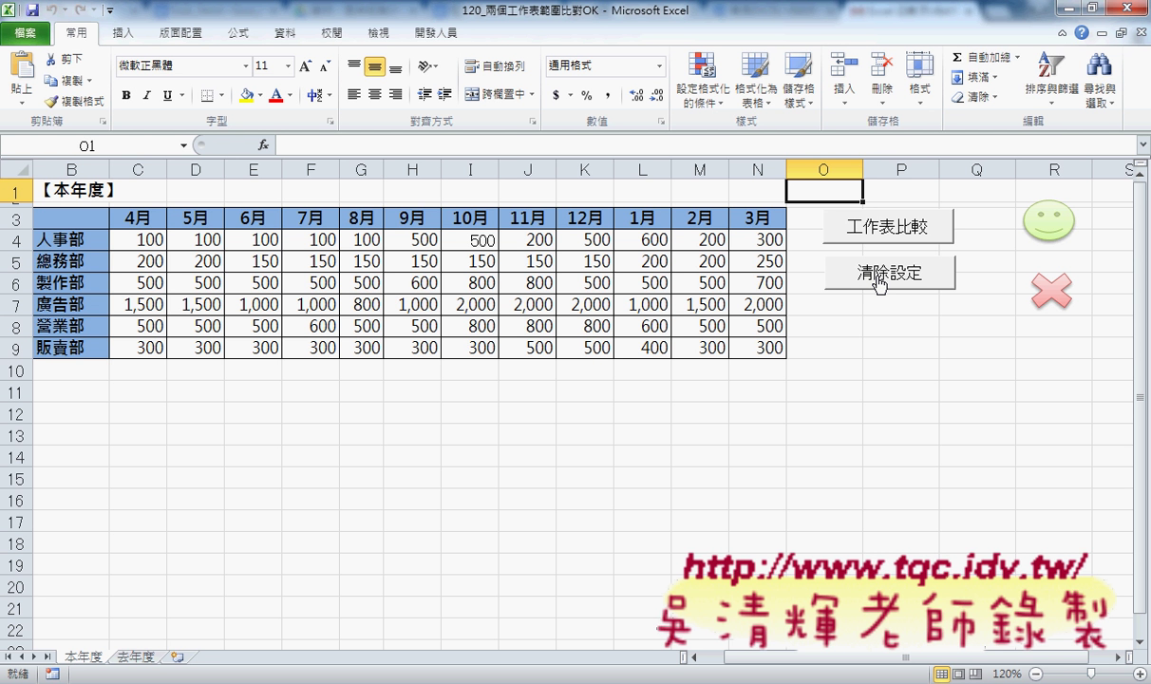
mouse_move(143, 231)
mouse_down()
mouse_move(654, 363)
mouse_move(767, 352)
mouse_up()
right_click(865, 276)
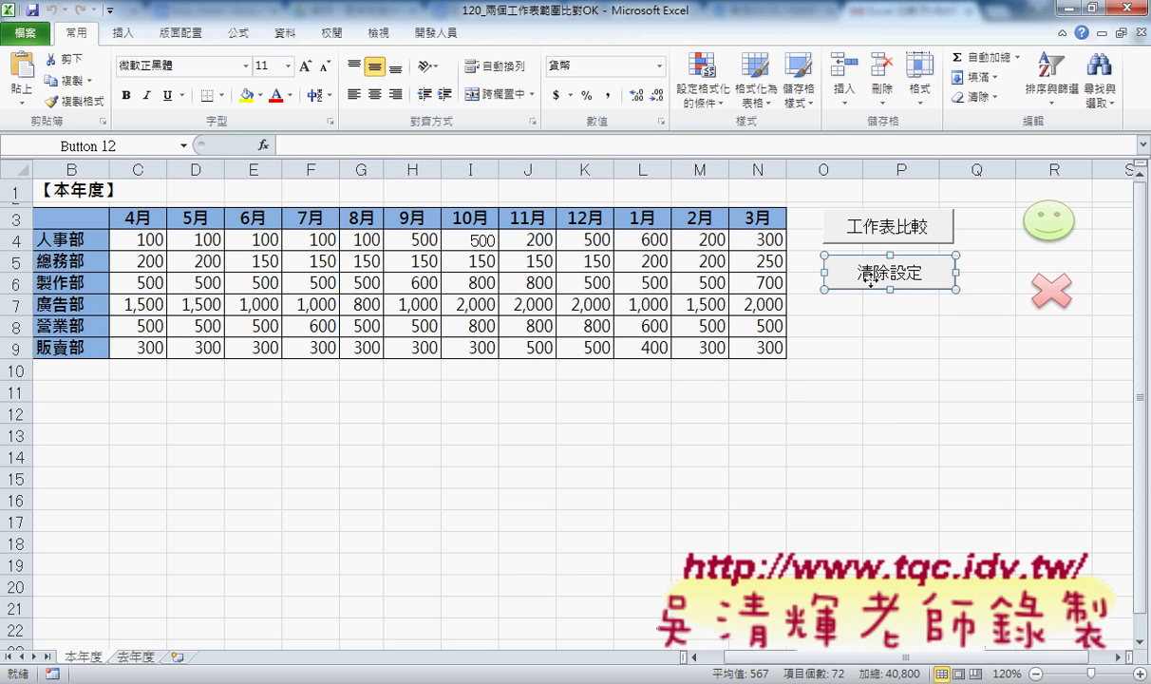
click(877, 423)
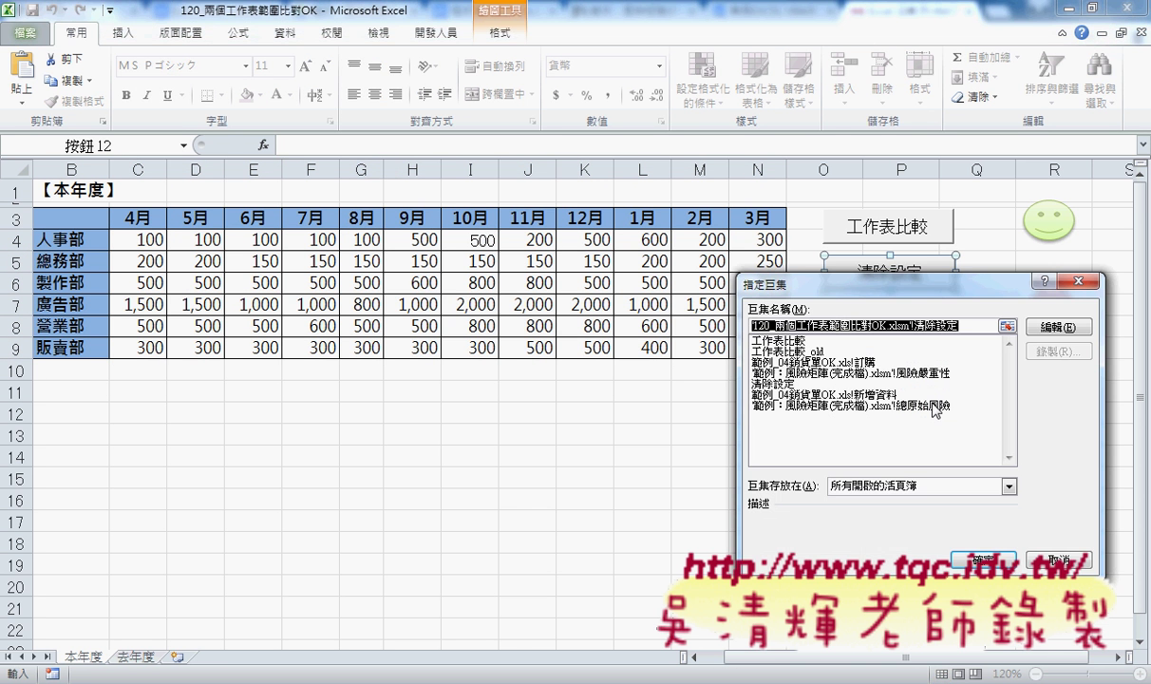
Open the 清除設定 macro's code and look over its loops and comparison line
click(1058, 326)
drag(698, 260, 604, 71)
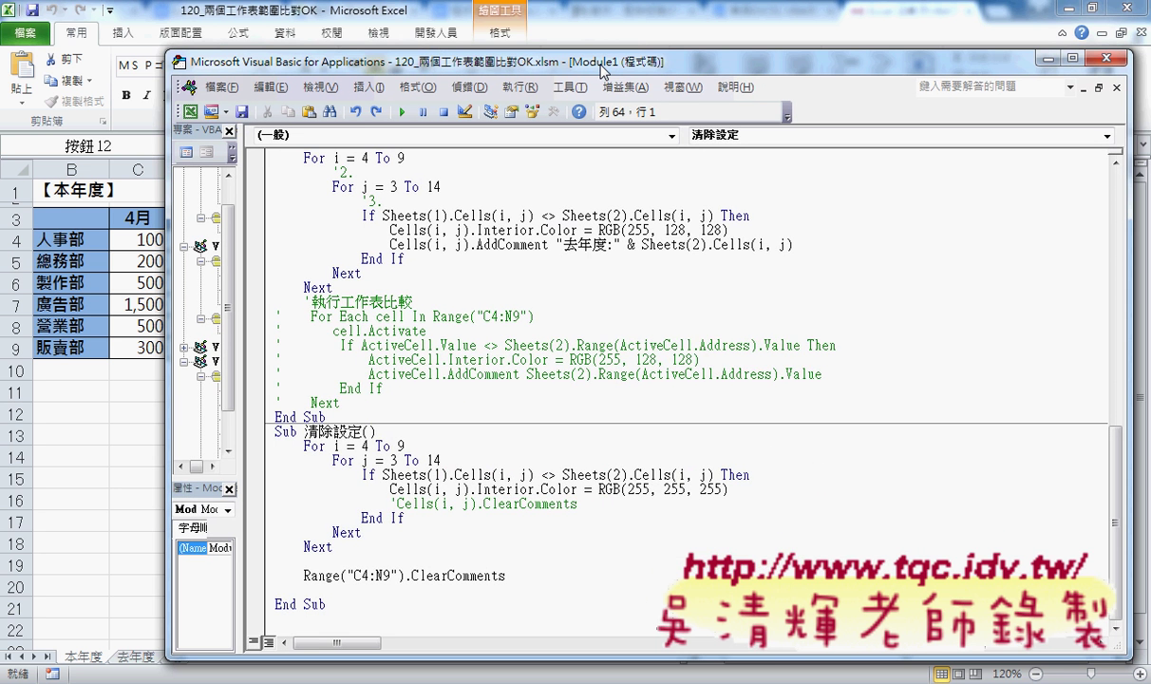
scroll(297, 178, up, 1)
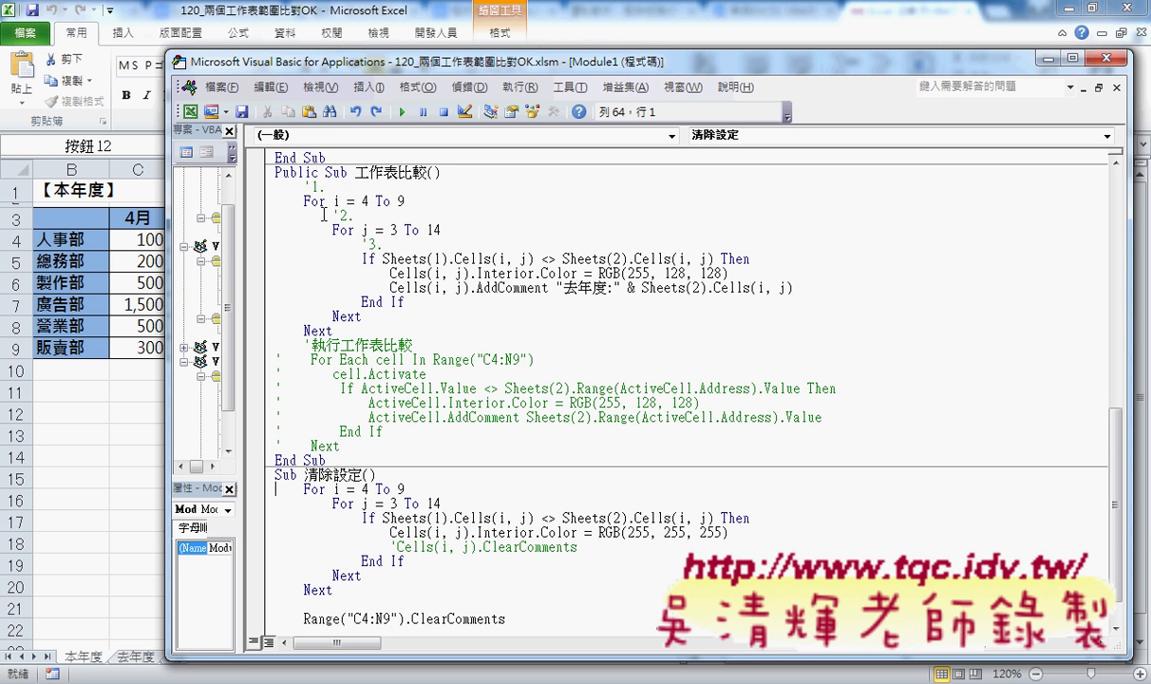
scroll(367, 376, down, 1)
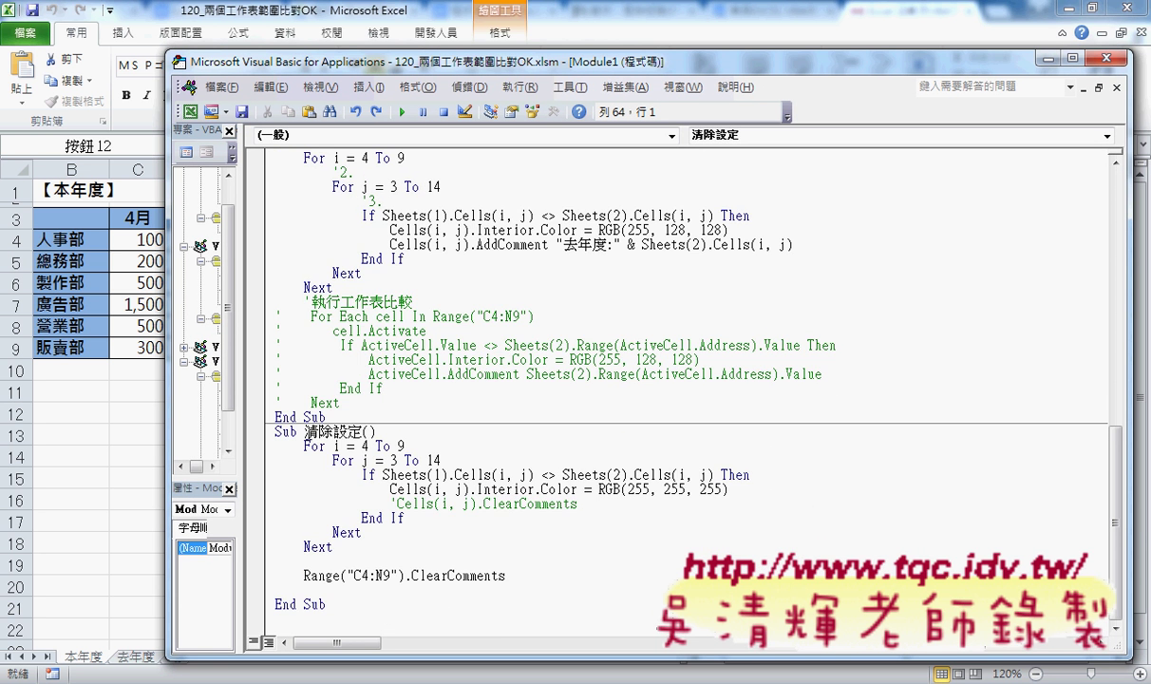
drag(304, 431, 349, 432)
click(313, 427)
click(349, 459)
click(396, 474)
Highlight the white-fill Interior.Color line, then rerun 工作表比較 so I4, J4, F8, M7, N7 turn pink
drag(743, 489, 392, 495)
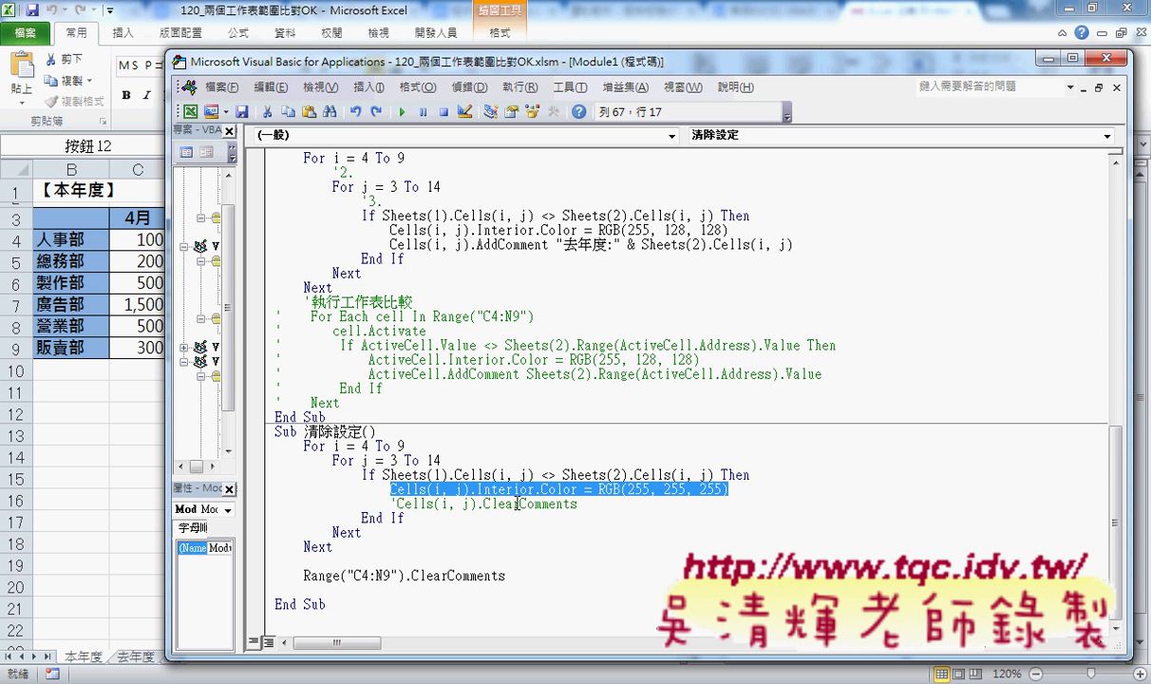
click(478, 489)
drag(478, 488, 729, 489)
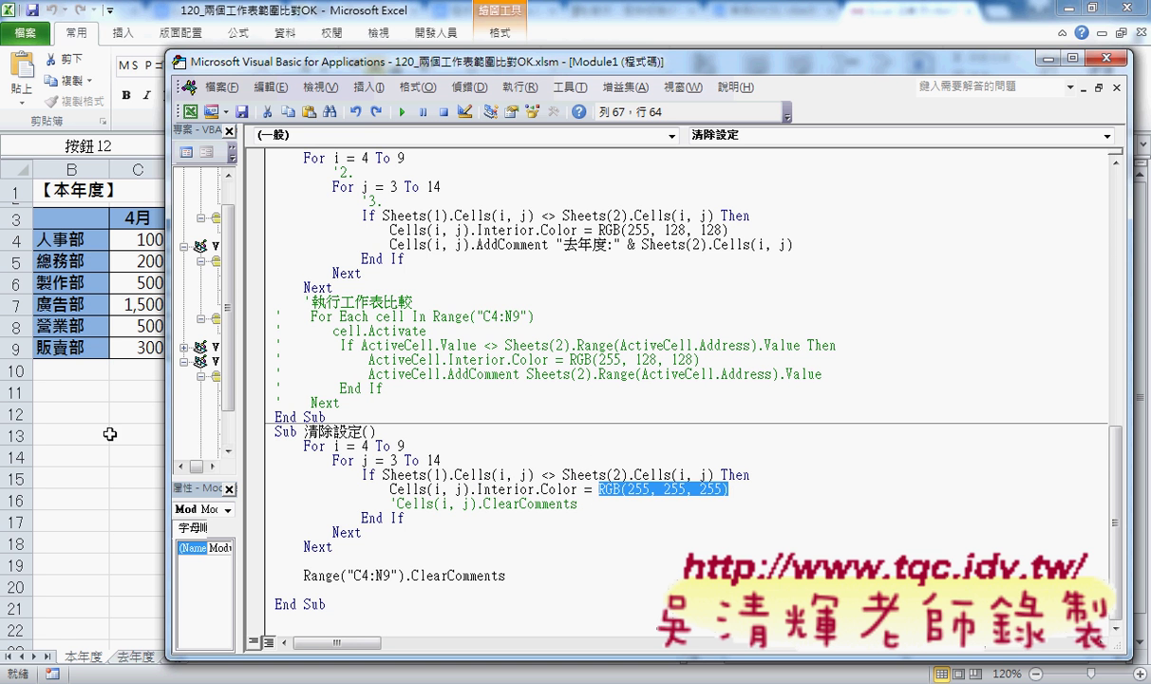
key(alt+F11)
click(893, 229)
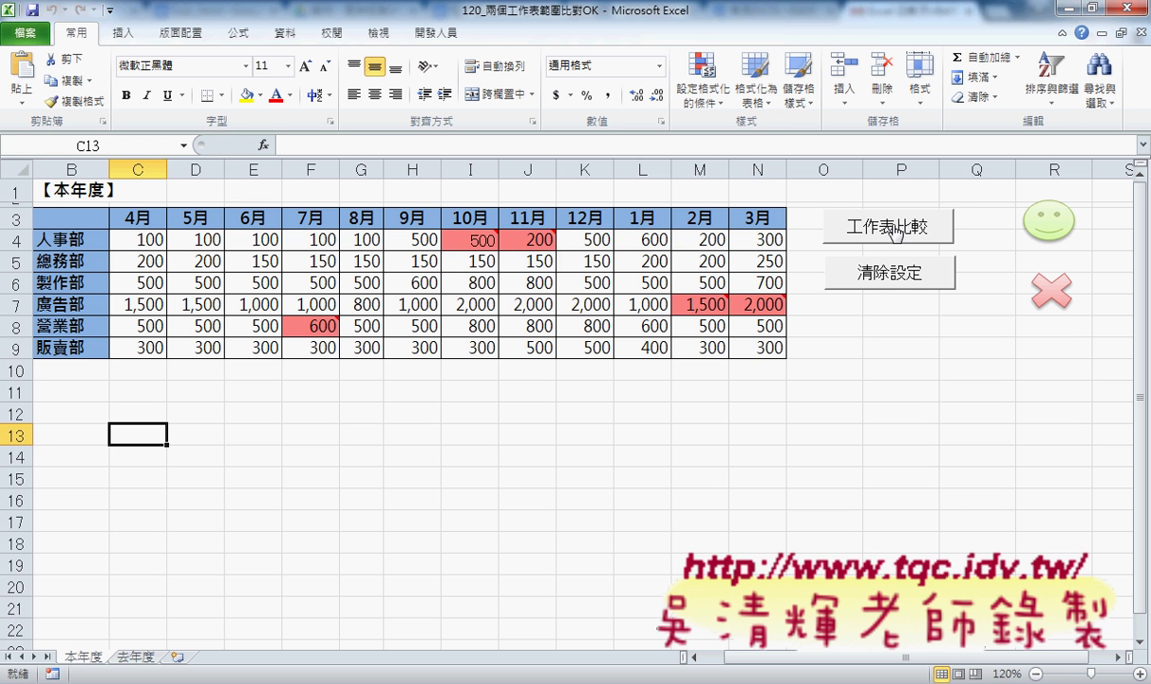
Read cell I4's comment showing last year's value 400, then return to the VBA editor
click(474, 240)
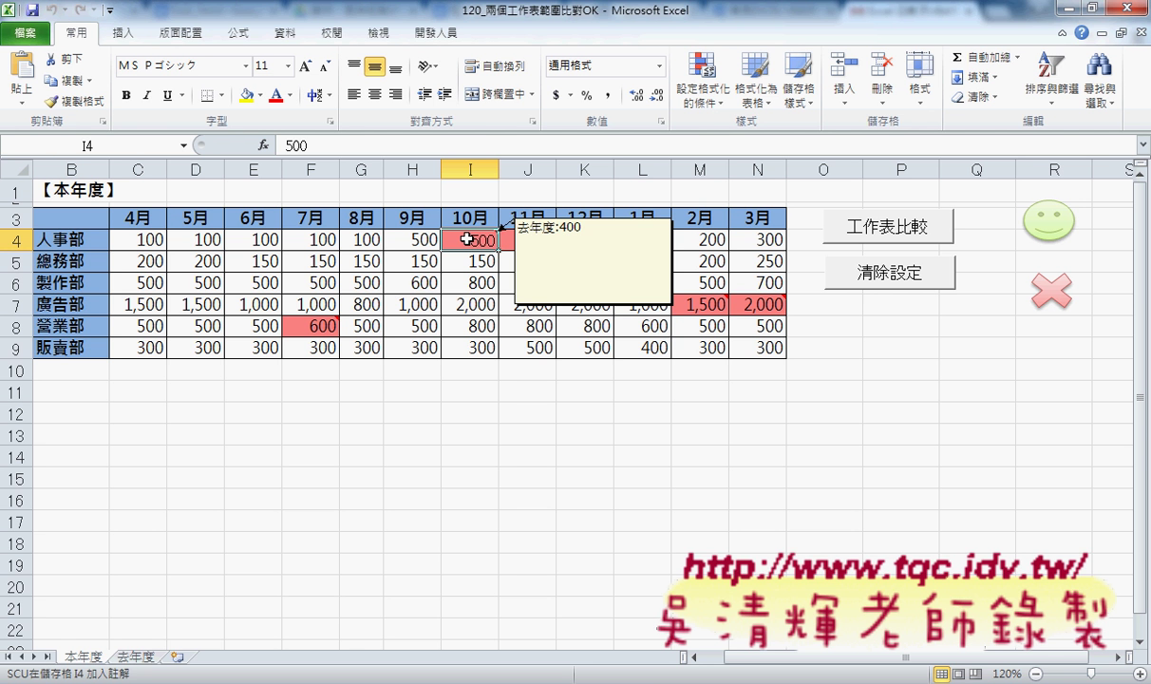
mouse_move(509, 680)
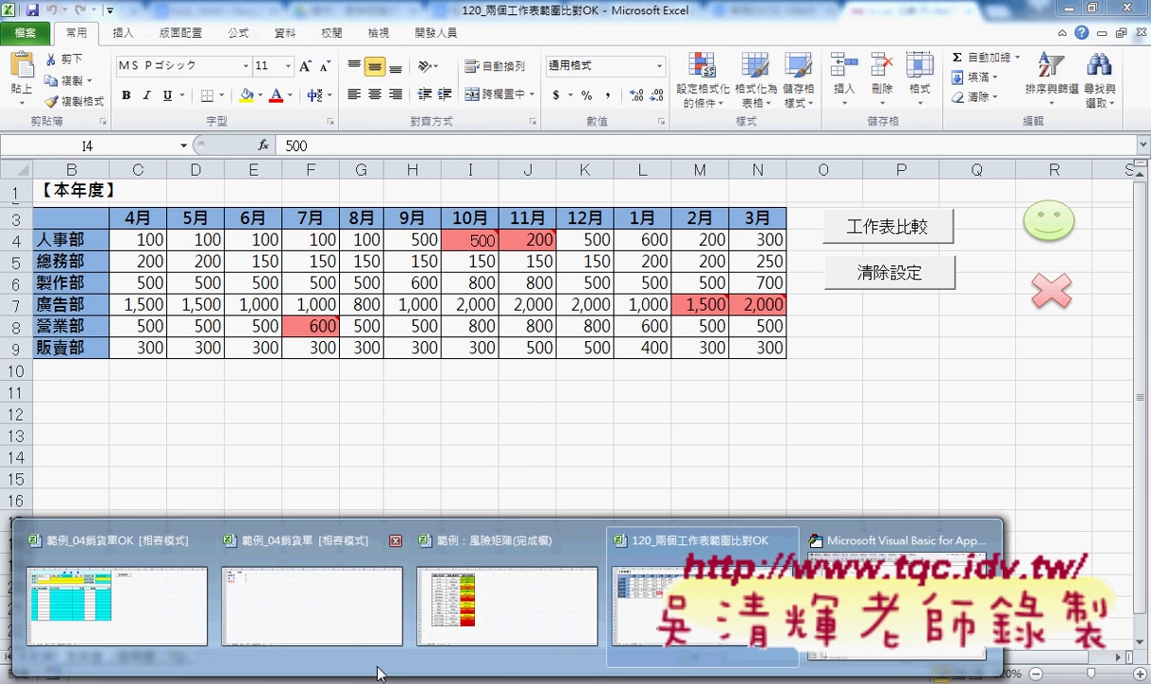
click(893, 589)
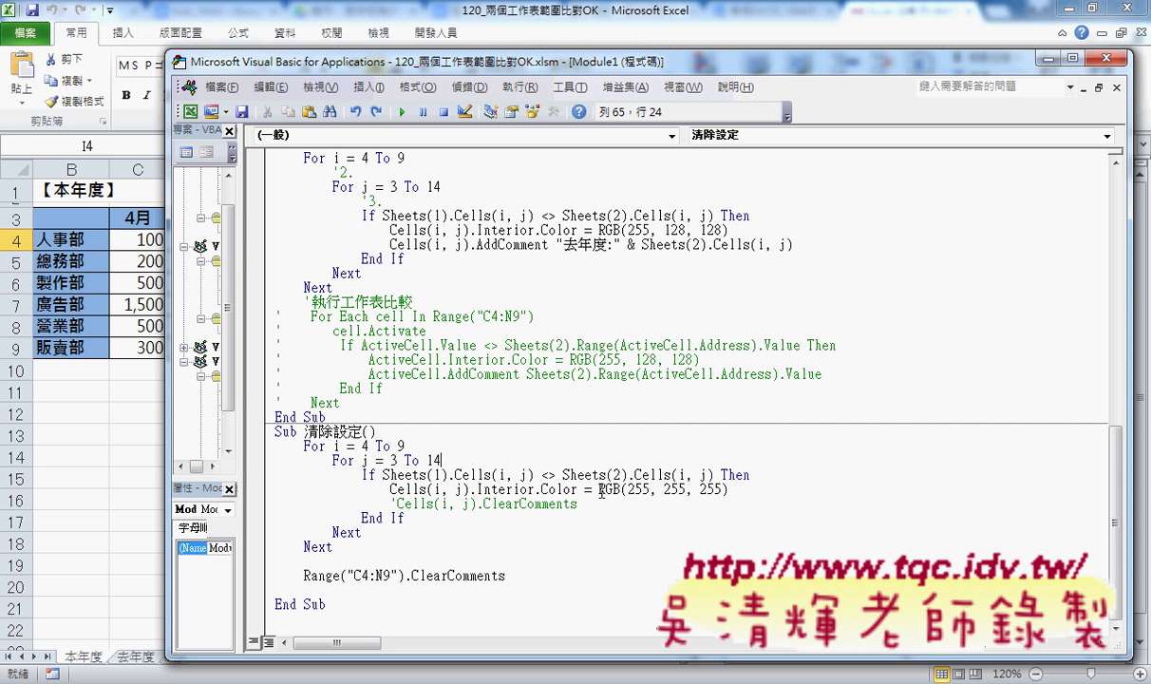
Highlight the white RGB value, the AddComment call and the Range("C4:N9").ClearComments call
drag(598, 489, 731, 494)
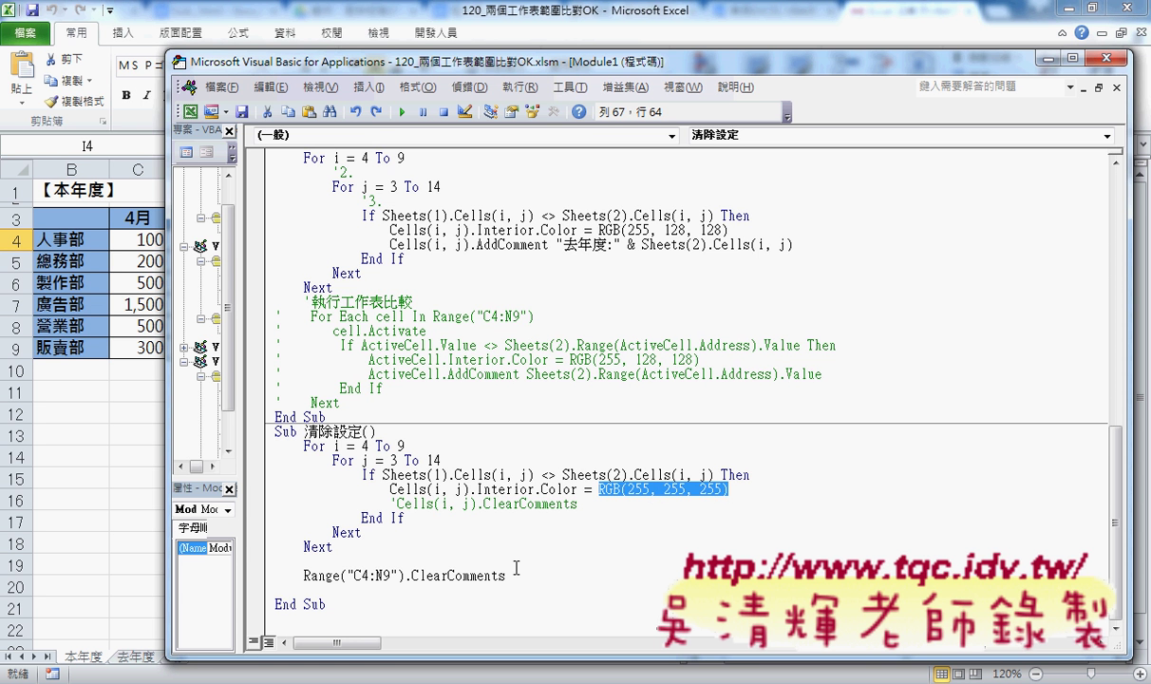
drag(548, 245, 477, 246)
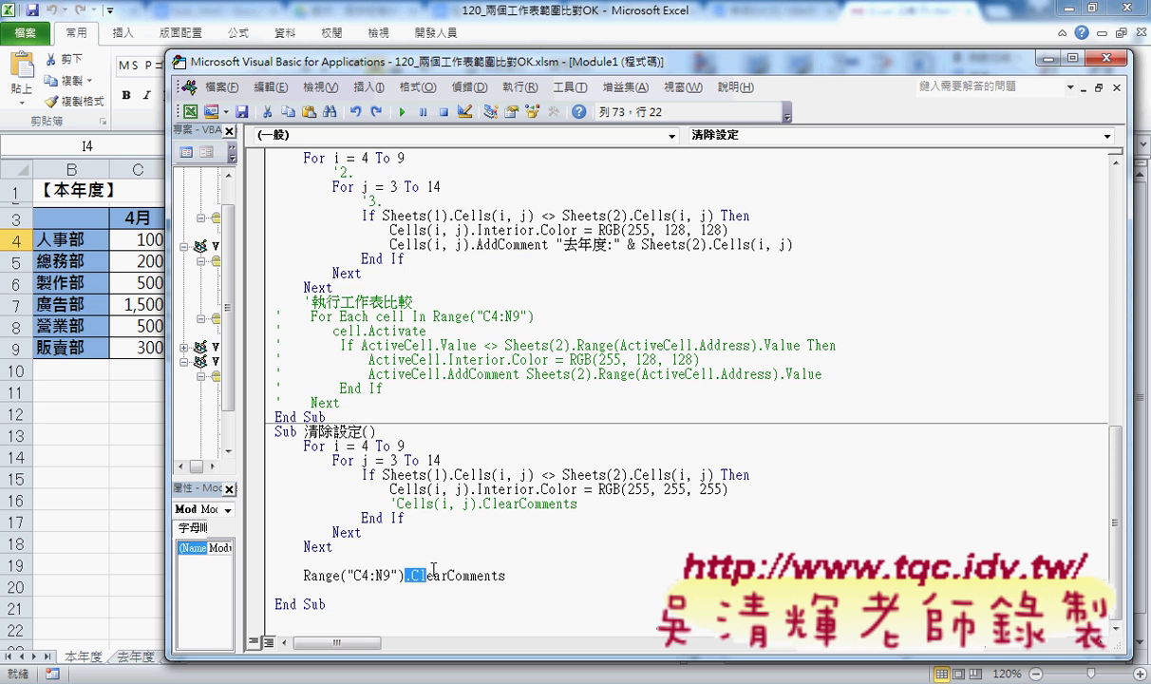
mouse_move(405, 575)
mouse_down()
mouse_move(304, 561)
mouse_move(507, 574)
mouse_up()
Uncomment the per-cell Cells(i, j).ClearComments line, then comment it out again with an apostrophe
click(398, 496)
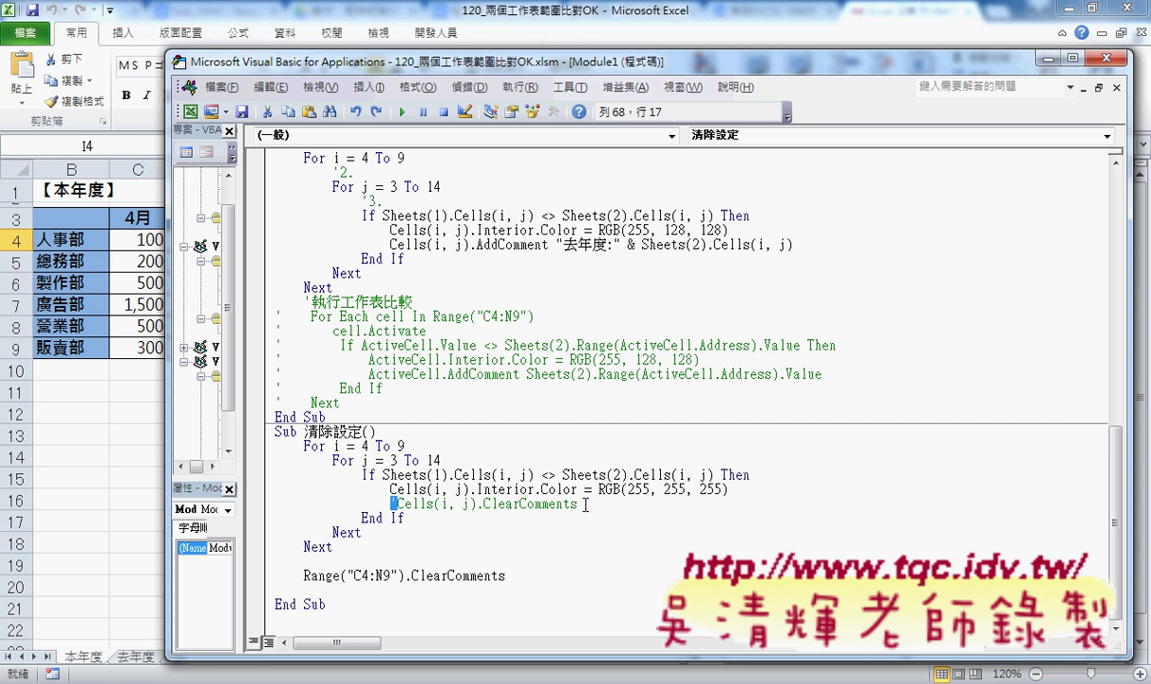
key(BackSpace)
drag(586, 505, 390, 505)
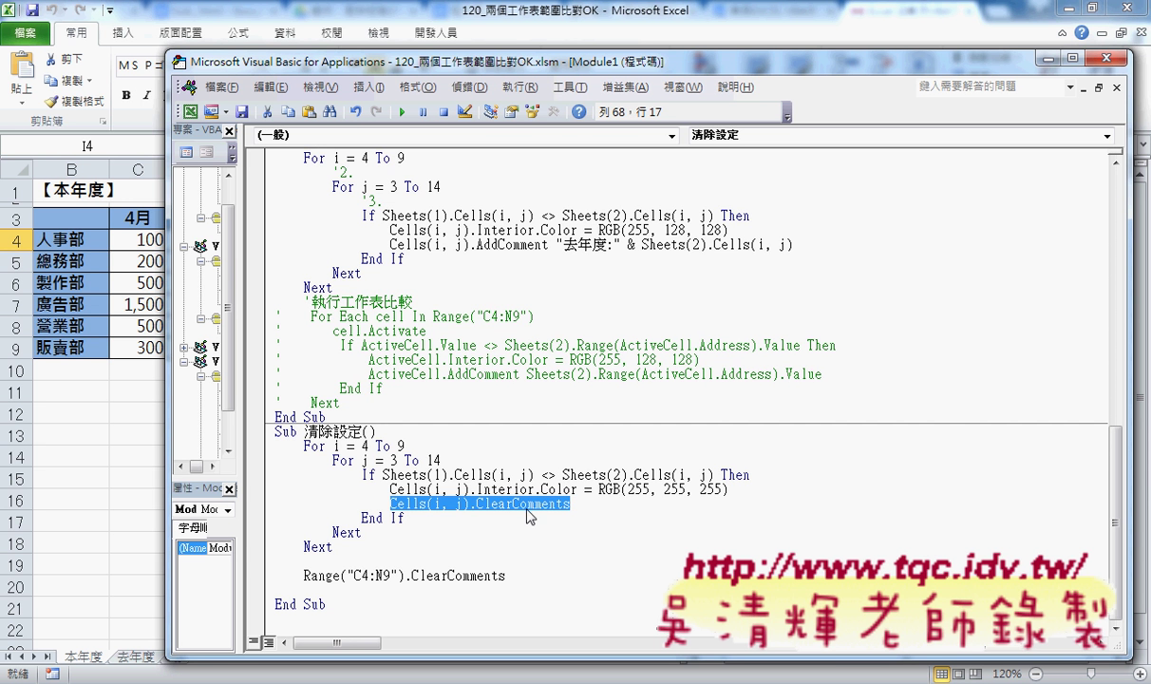
click(372, 505)
text(')
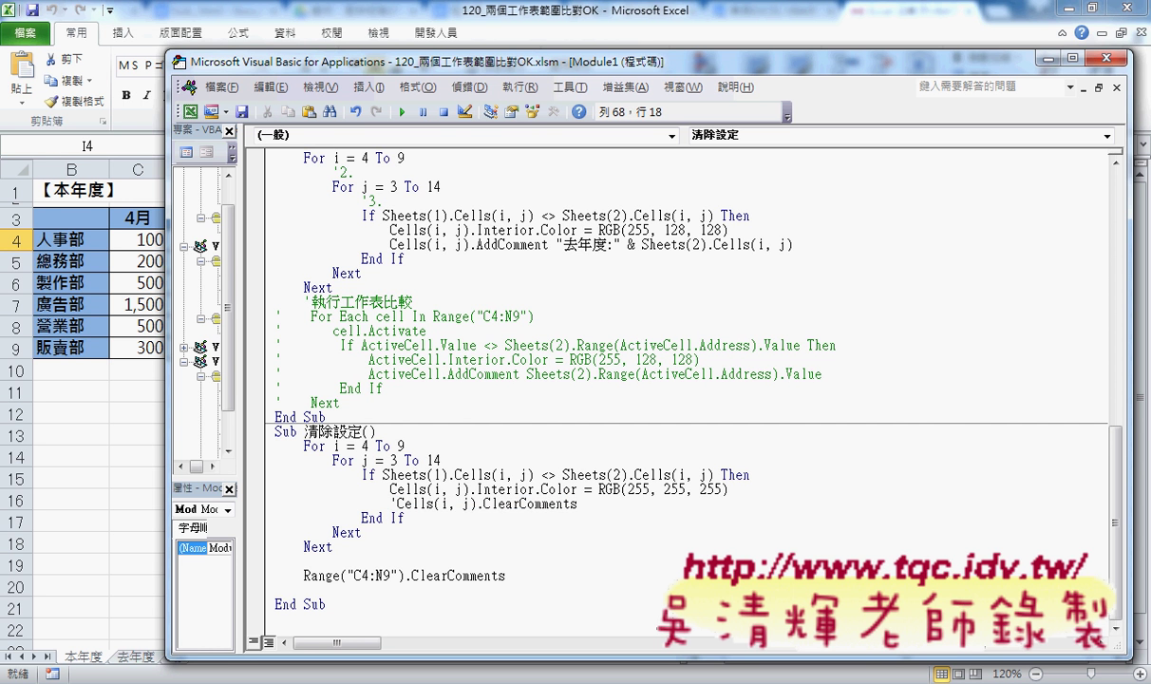
Highlight the C4:N9 range and its ClearComments call, then return to the workbook
drag(354, 576, 391, 574)
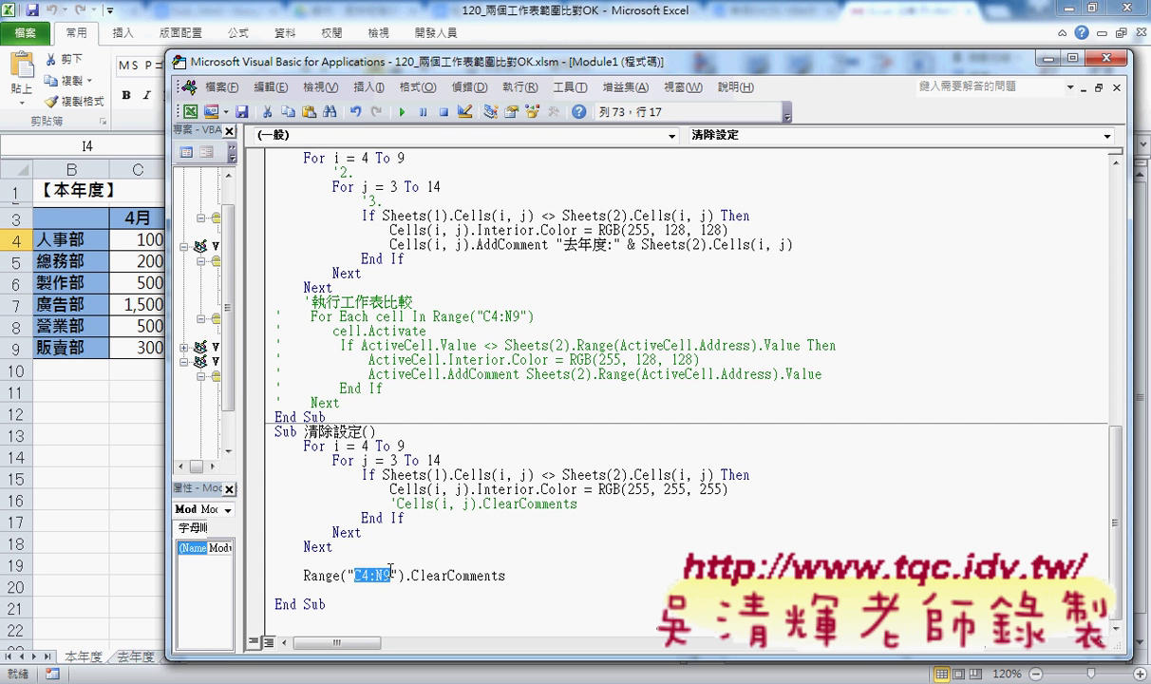
drag(506, 576, 411, 577)
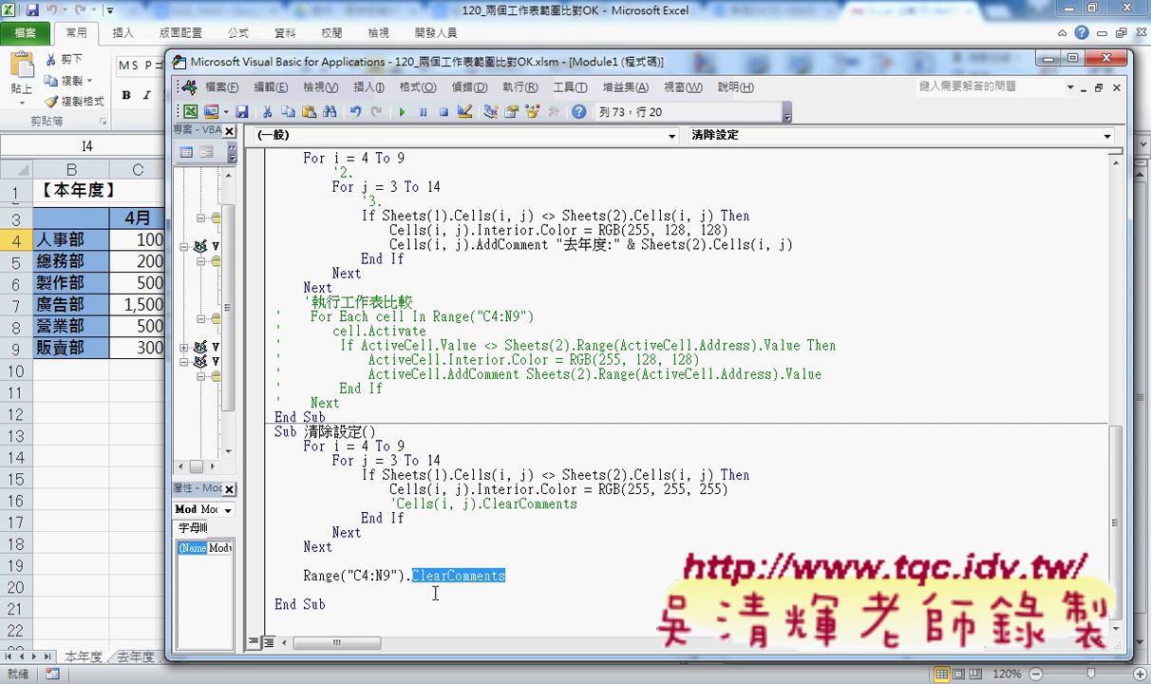
click(91, 475)
click(133, 658)
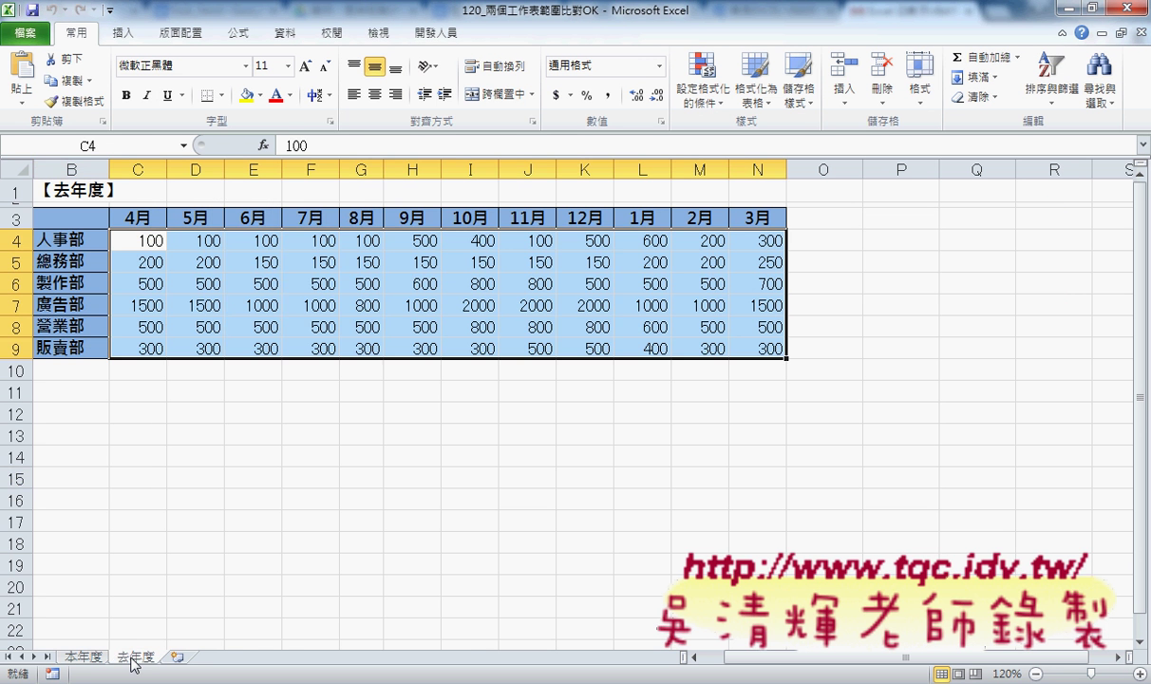
click(91, 658)
click(138, 659)
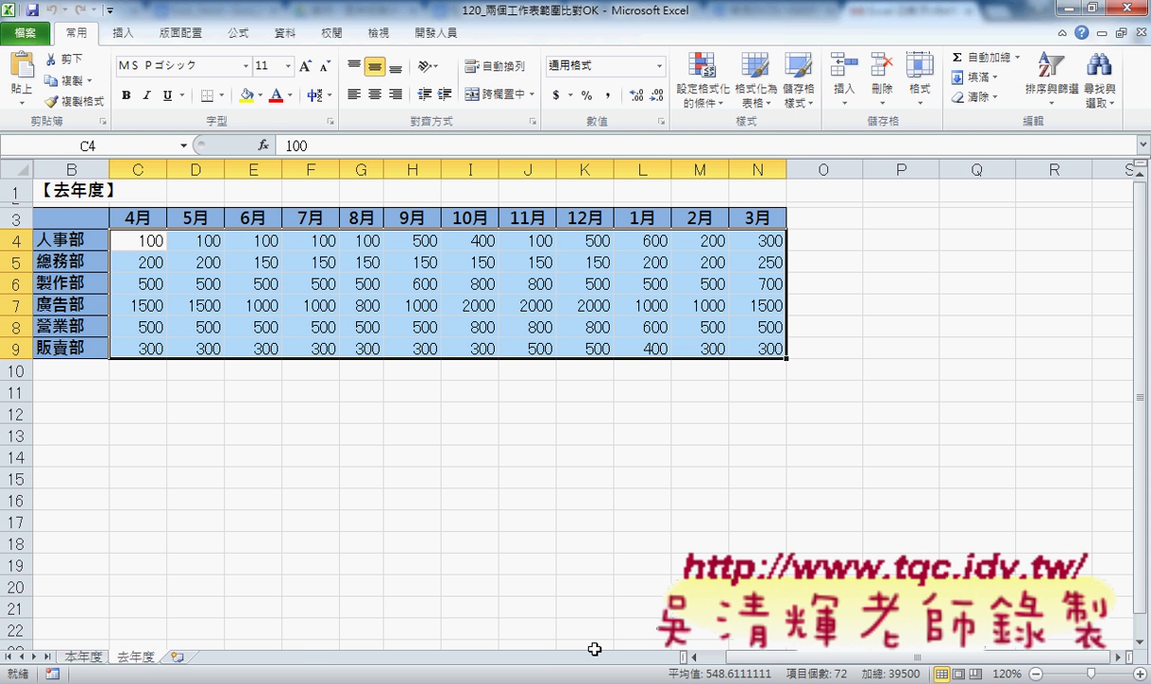
click(83, 657)
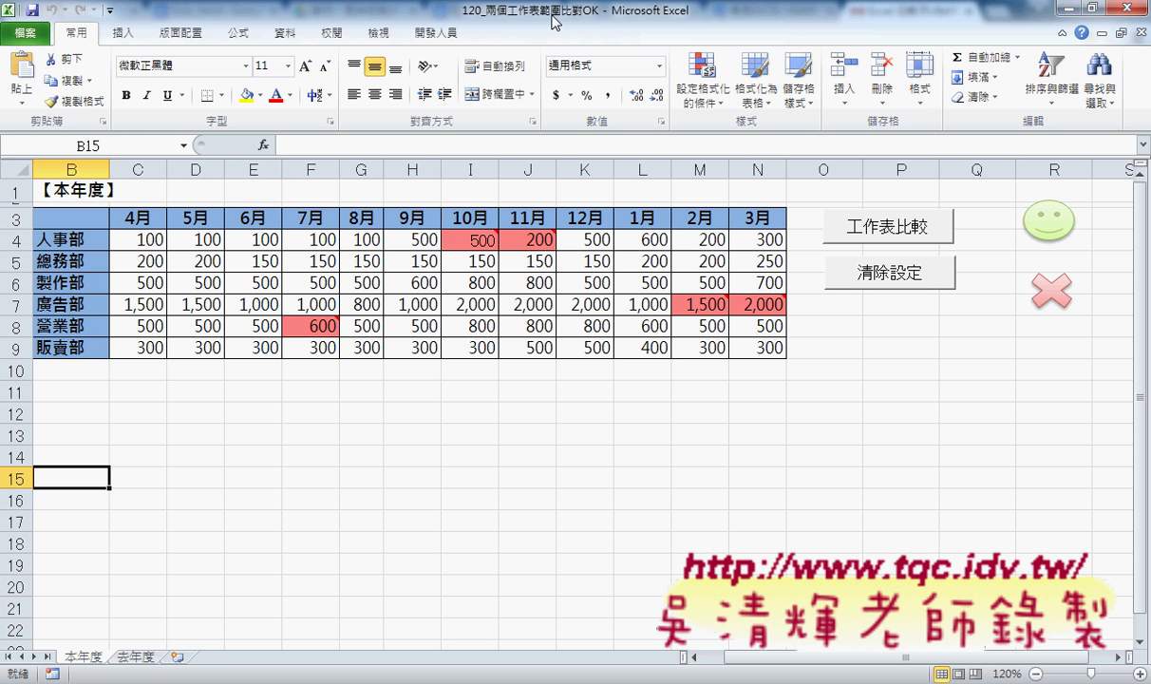
Bring up cell H6's context menu to reach 插入註解 for adding a comment
right_click(422, 282)
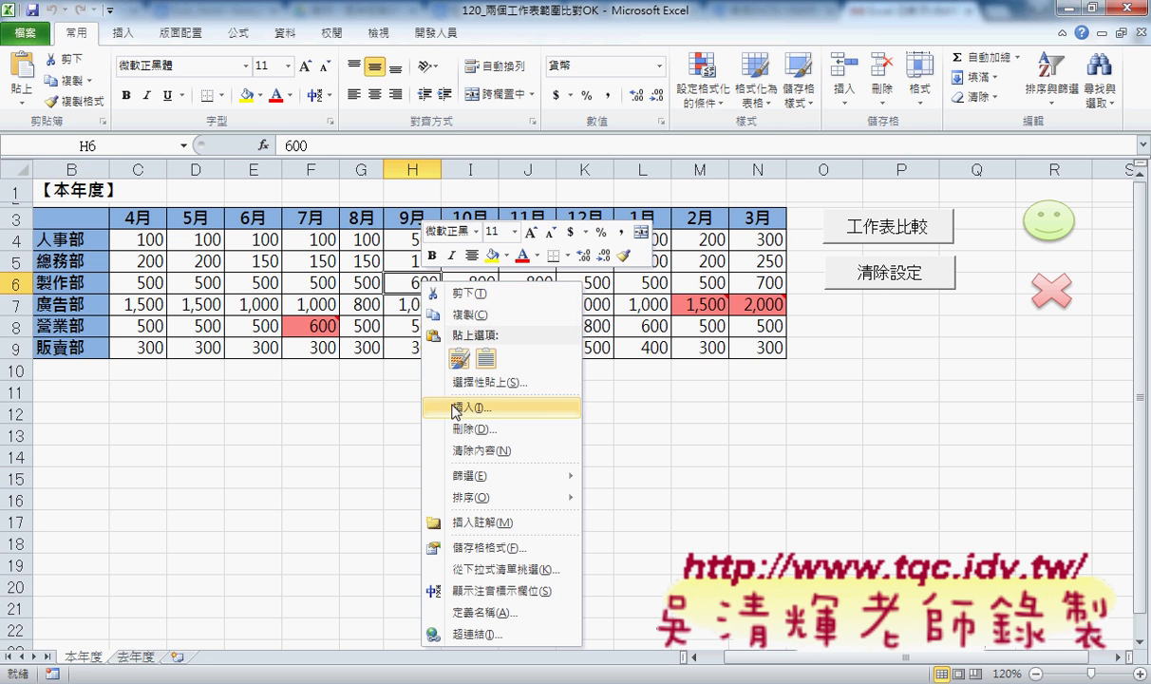